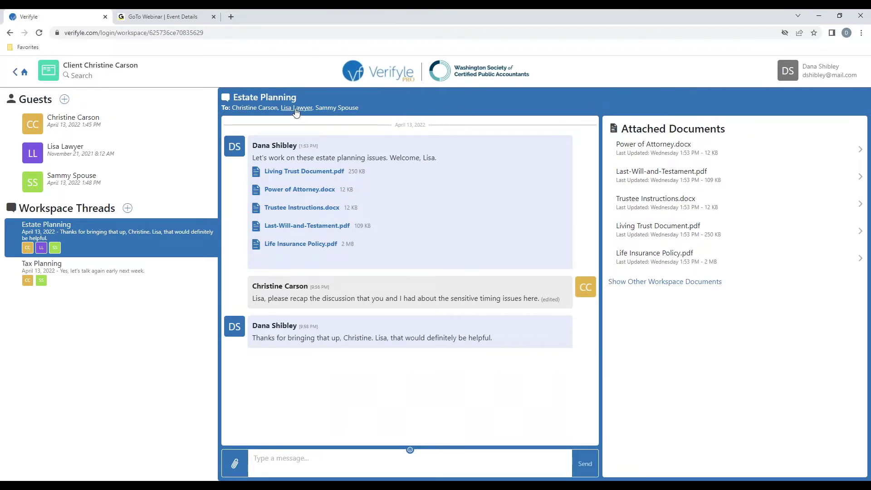
# Check each To: recipient's viewing status and open the Life Insurance Policy.pdf options menu.
pyautogui.moveTo(297, 111)
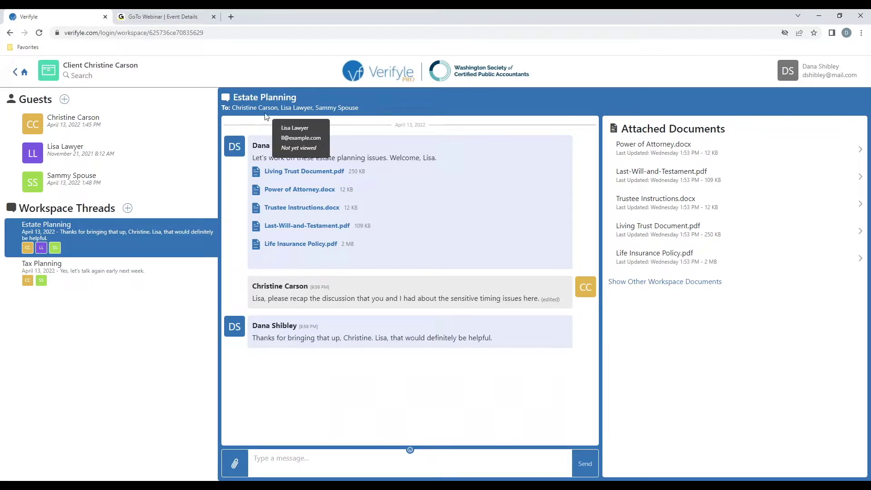
pyautogui.moveTo(252, 110)
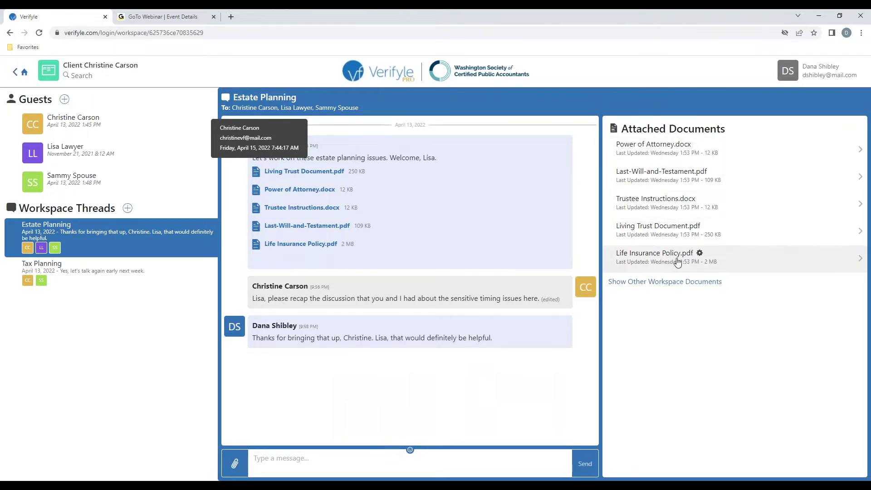
pyautogui.click(700, 254)
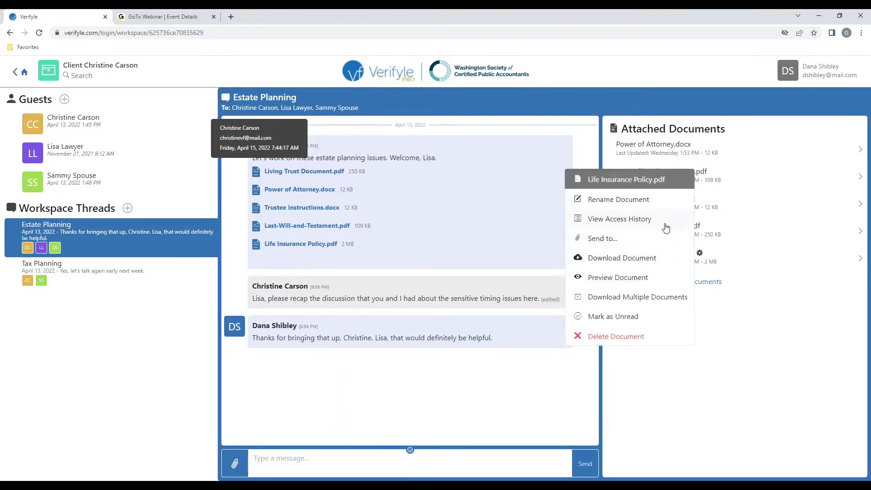
# Show the Document Access History for Life Insurance Policy.pdf and expand the client's six access dates.
pyautogui.click(643, 219)
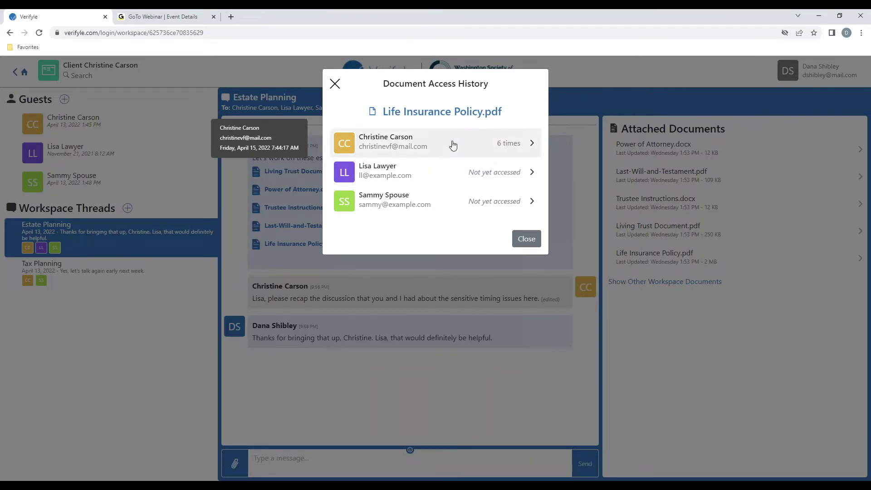
pyautogui.click(481, 144)
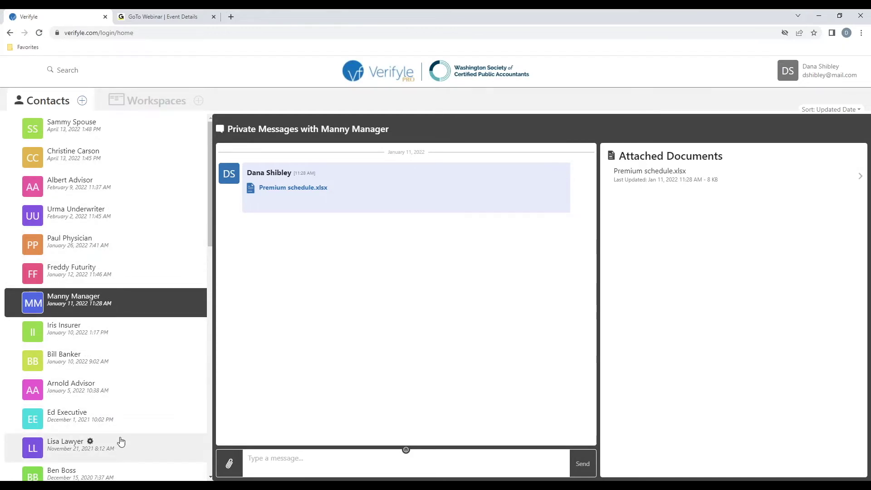
# Close the access history and open the client's private message thread from Contacts.
pyautogui.click(127, 155)
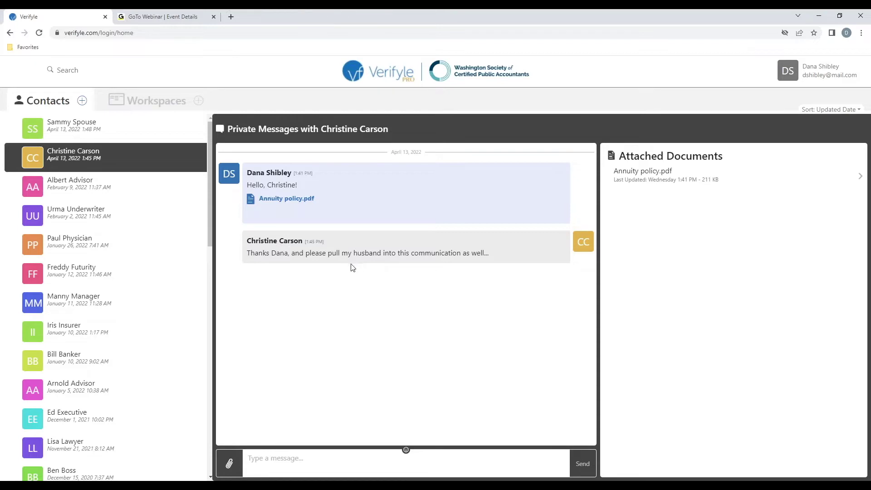
# Switch to the Workspaces list and open the client's workspace.
pyautogui.click(154, 102)
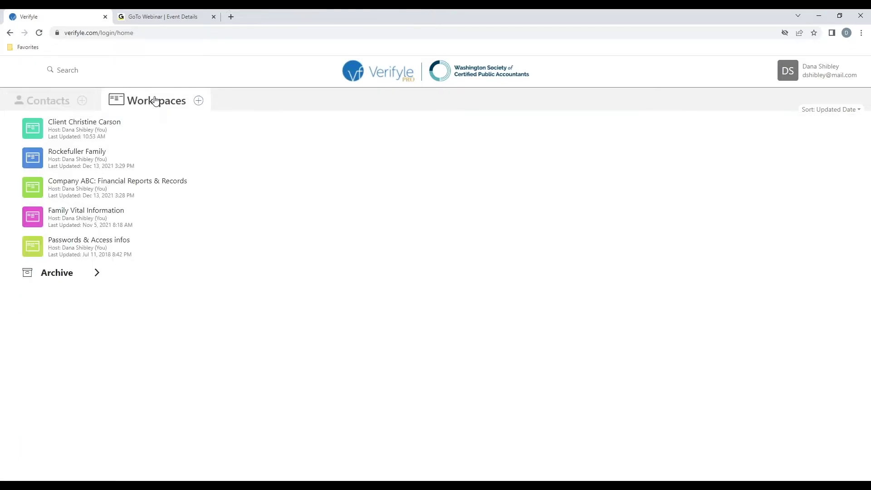
pyautogui.click(89, 128)
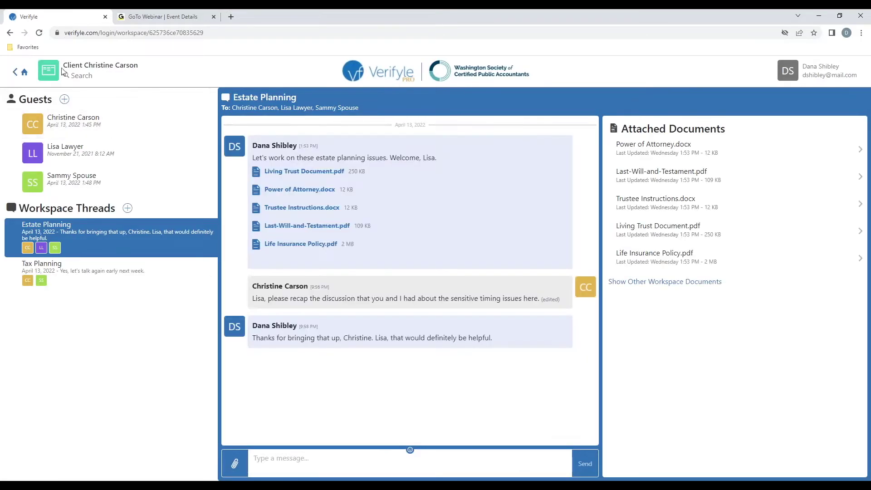
pyautogui.moveTo(63, 66); pyautogui.dragTo(138, 65)
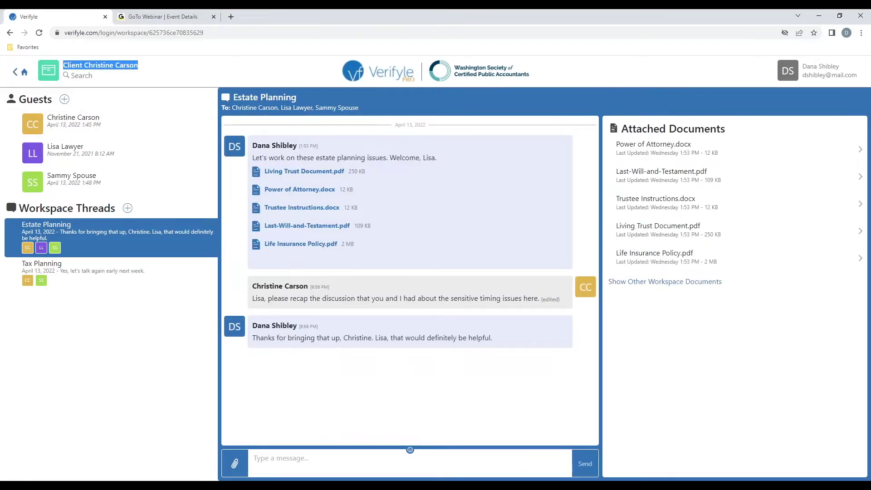
pyautogui.click(150, 74)
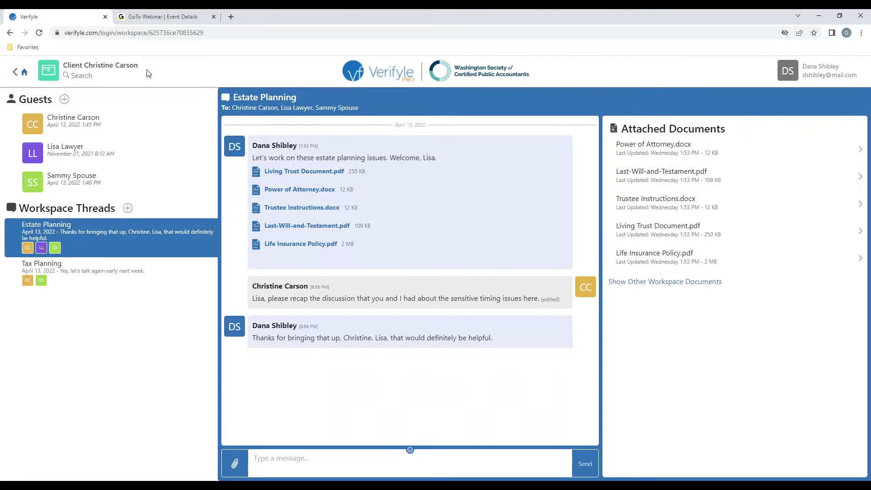
# Alternate between the Tax Planning and Estate Planning threads, finishing on Estate Planning.
pyautogui.click(112, 275)
pyautogui.click(112, 237)
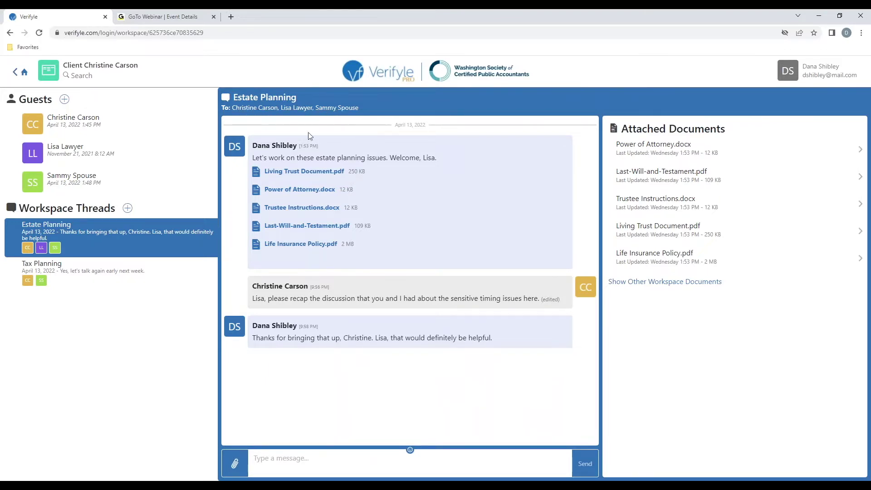
pyautogui.click(121, 271)
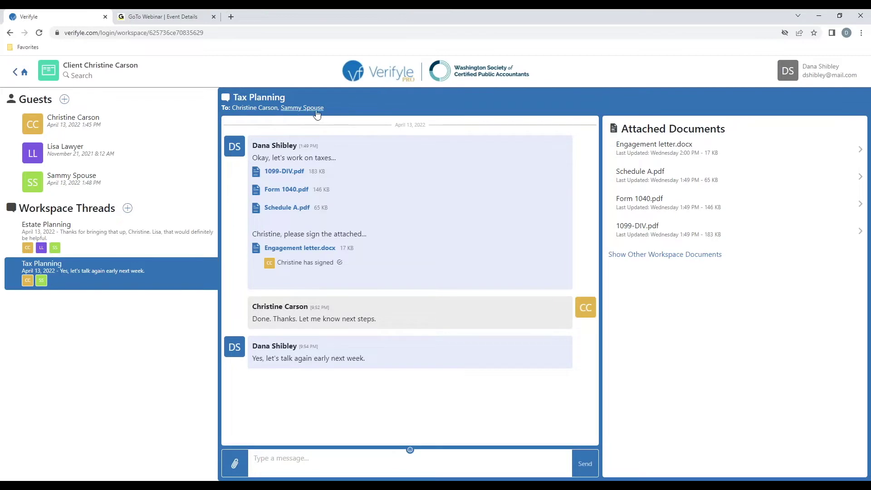
pyautogui.click(138, 236)
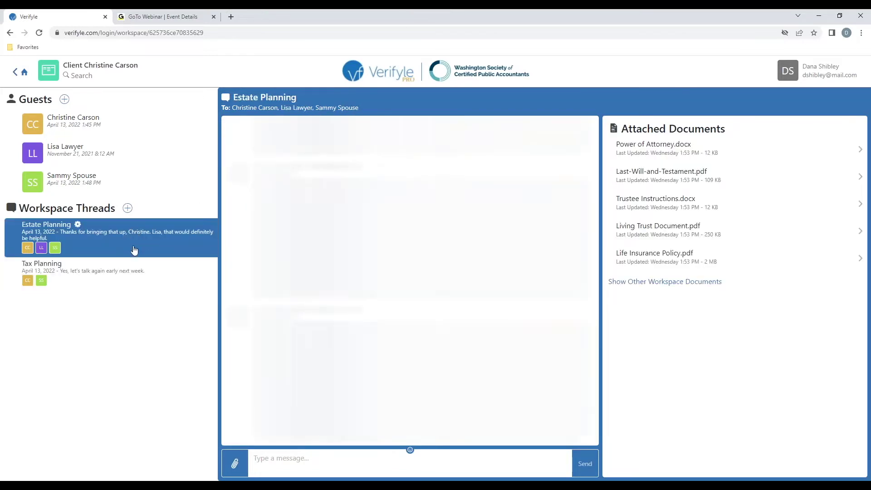
pyautogui.click(122, 271)
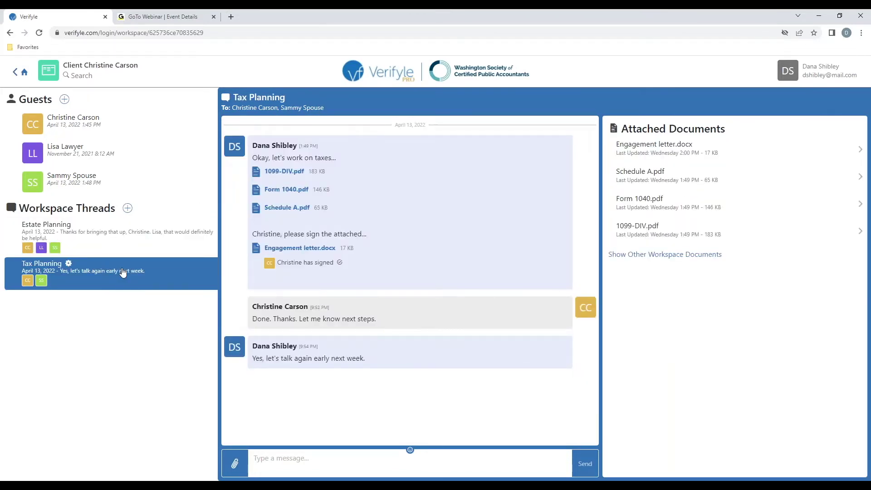
pyautogui.click(121, 234)
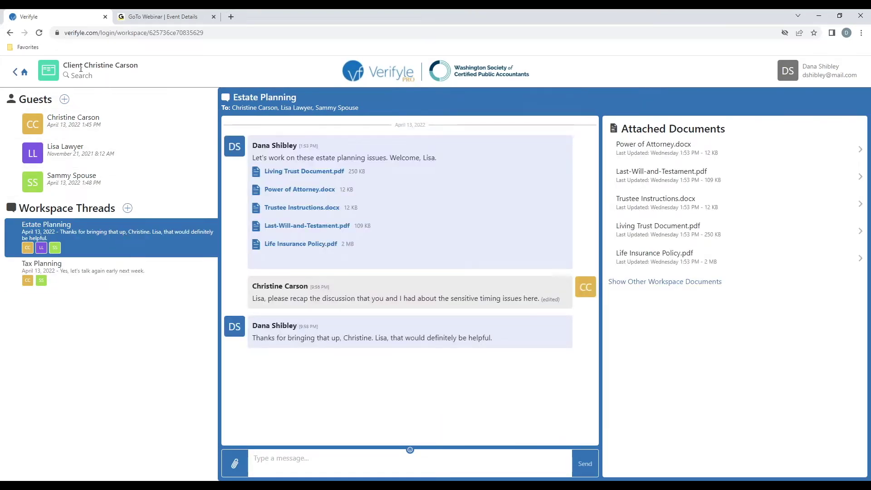
pyautogui.moveTo(64, 68); pyautogui.dragTo(137, 66)
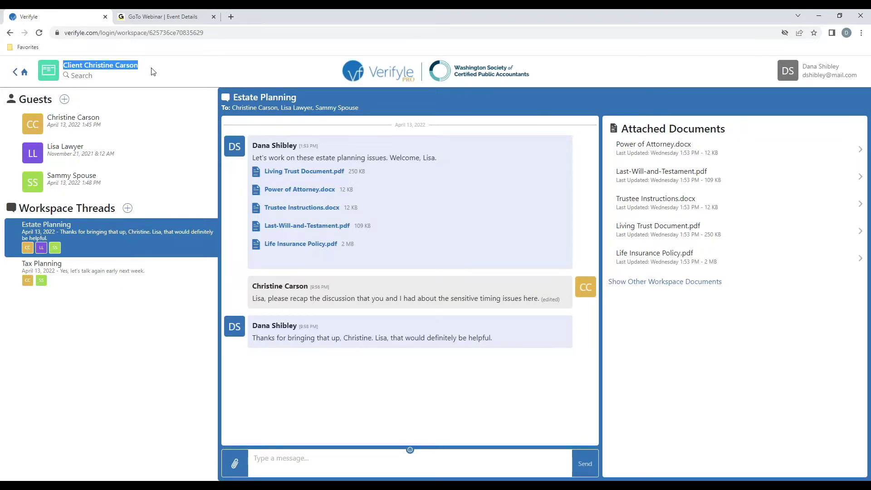
pyautogui.click(154, 72)
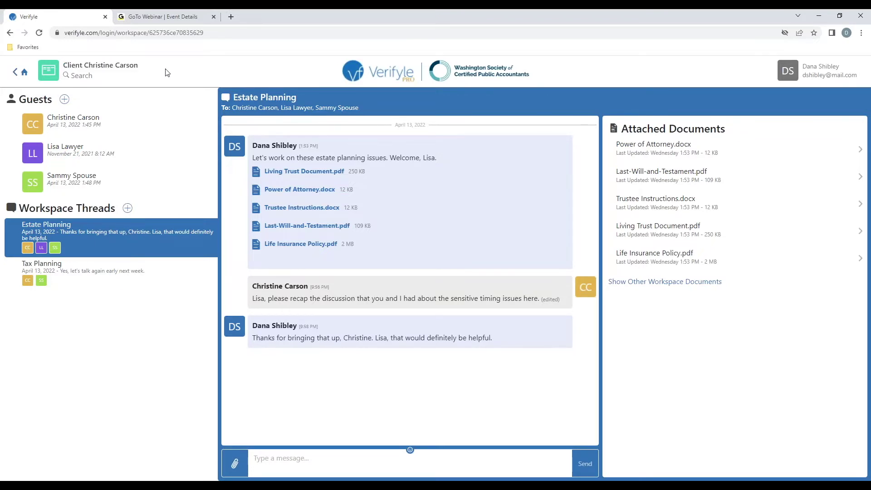
# View the client guest's private messages, then go back to the Workspaces list.
pyautogui.click(79, 126)
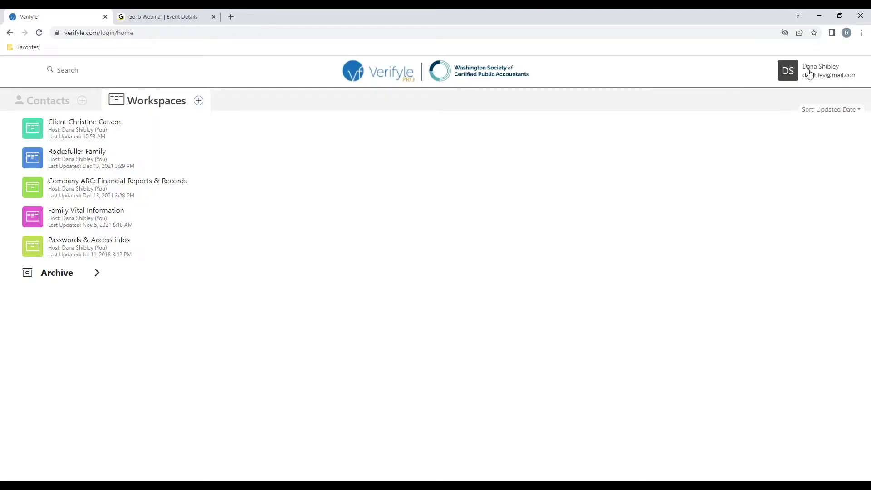
pyautogui.click(820, 72)
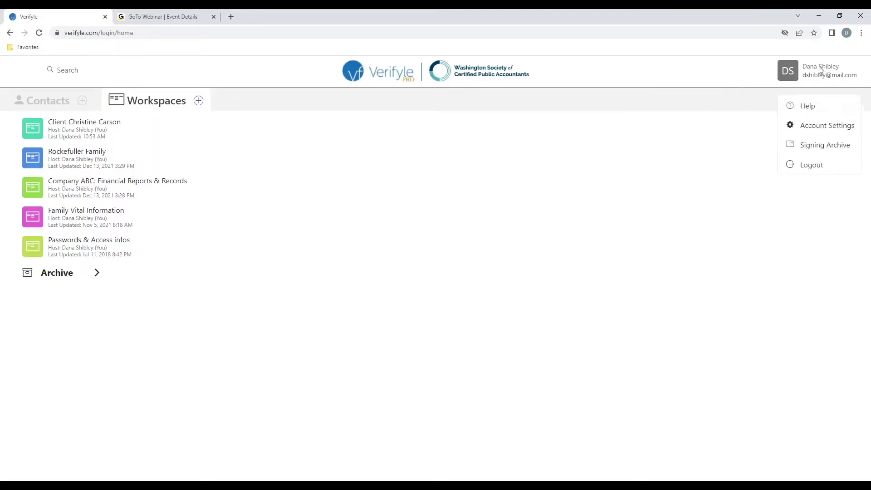
pyautogui.click(823, 126)
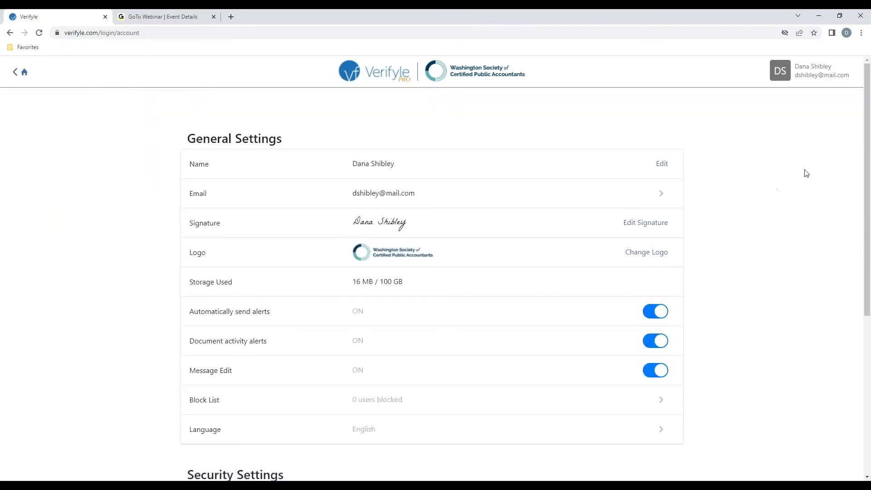
pyautogui.scroll(-5, 790, 175)
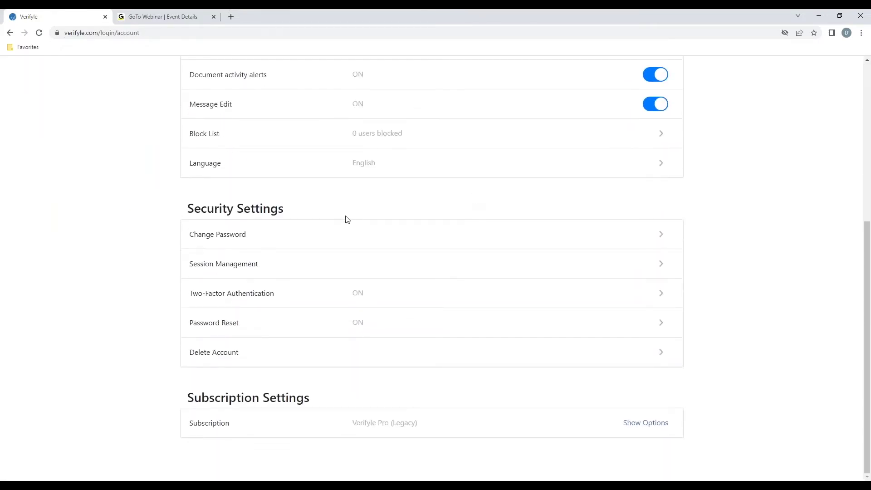
pyautogui.click(274, 263)
pyautogui.scroll(-4, 277, 263)
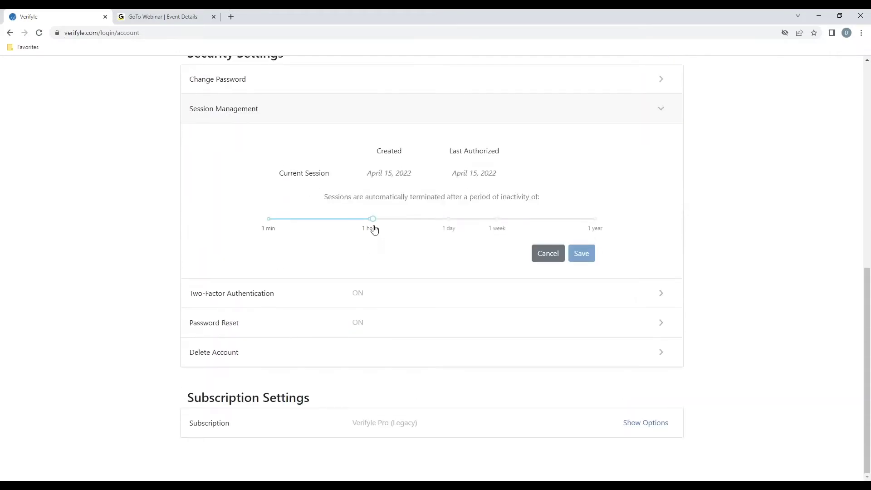
pyautogui.moveTo(371, 219)
pyautogui.moveTo(374, 220)
pyautogui.mouseDown()
pyautogui.moveTo(522, 219)
pyautogui.moveTo(305, 218)
pyautogui.moveTo(372, 221)
pyautogui.mouseUp()
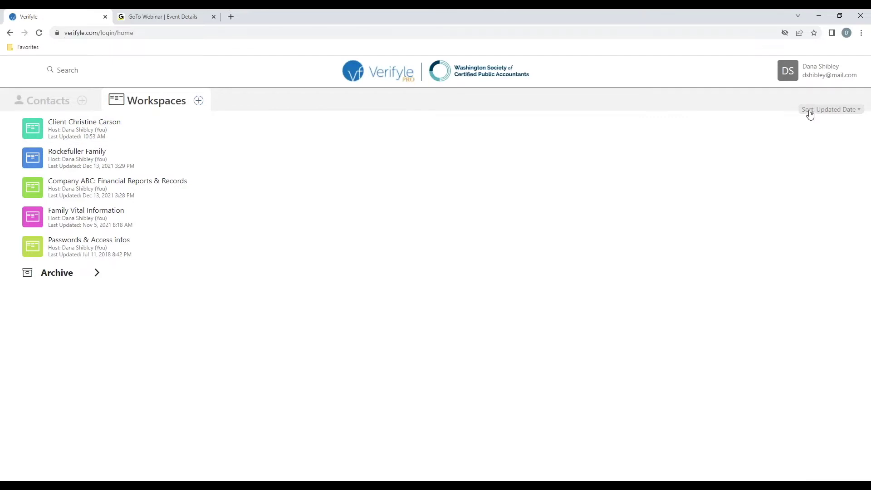
# Sort workspaces by name, then switch back to Sort: Updated Date.
pyautogui.click(810, 111)
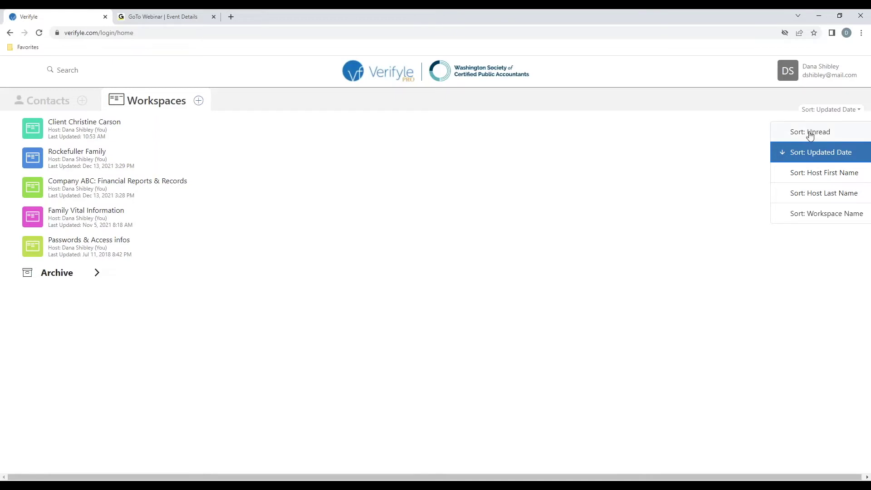
pyautogui.click(820, 216)
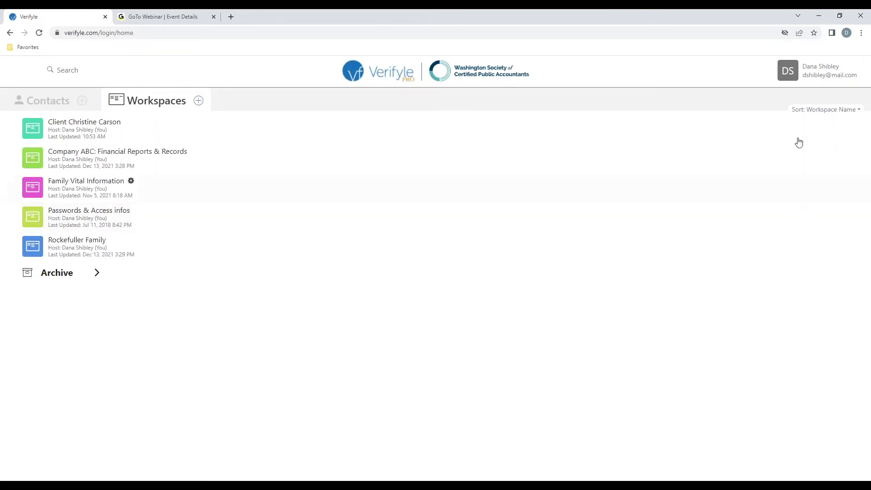
pyautogui.click(811, 111)
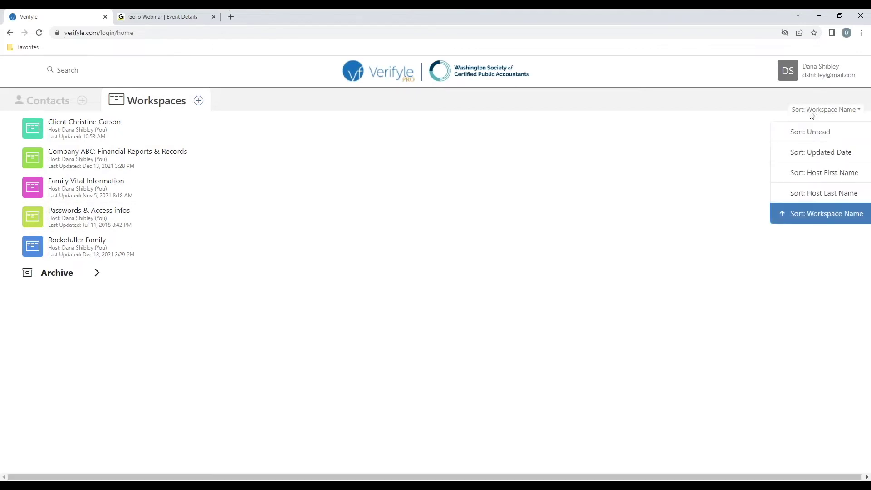
pyautogui.click(780, 152)
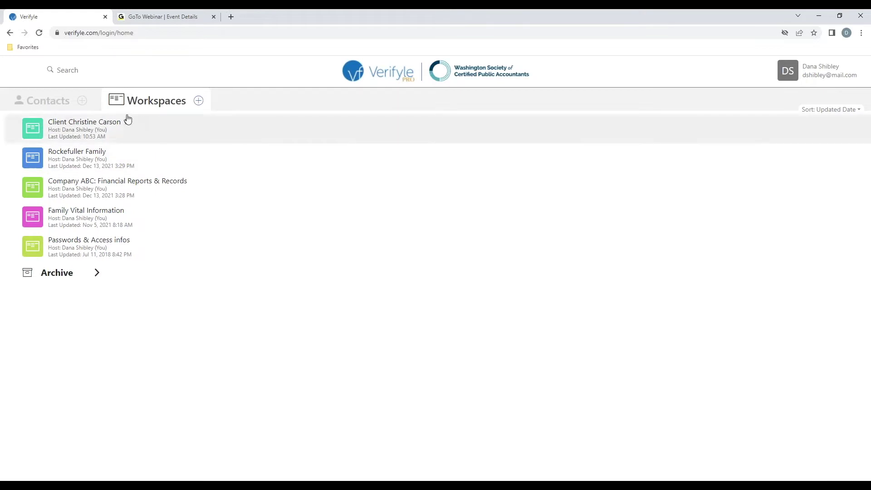
# Sort the Contacts list by Email, then First Name, then back to Updated Date.
pyautogui.click(55, 100)
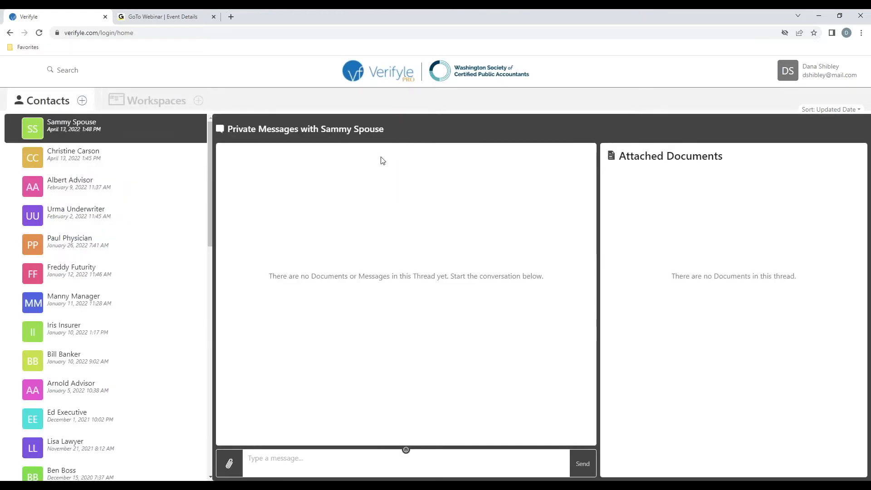
pyautogui.click(811, 111)
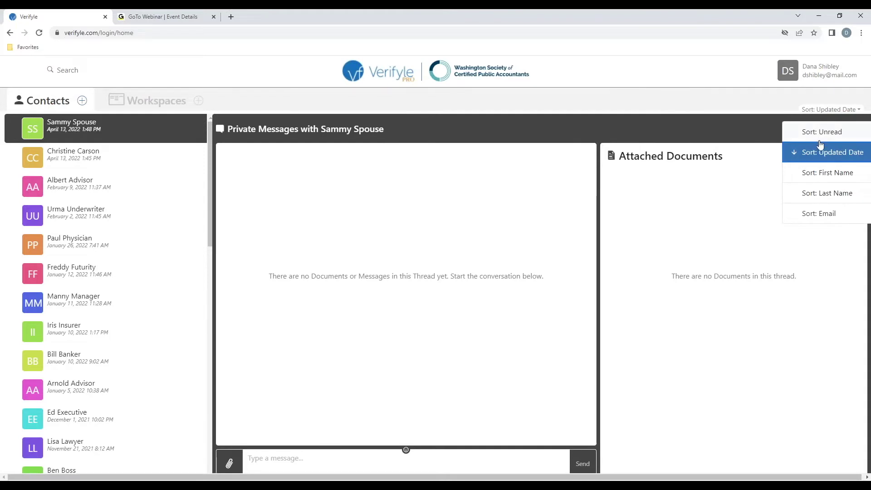
pyautogui.click(801, 215)
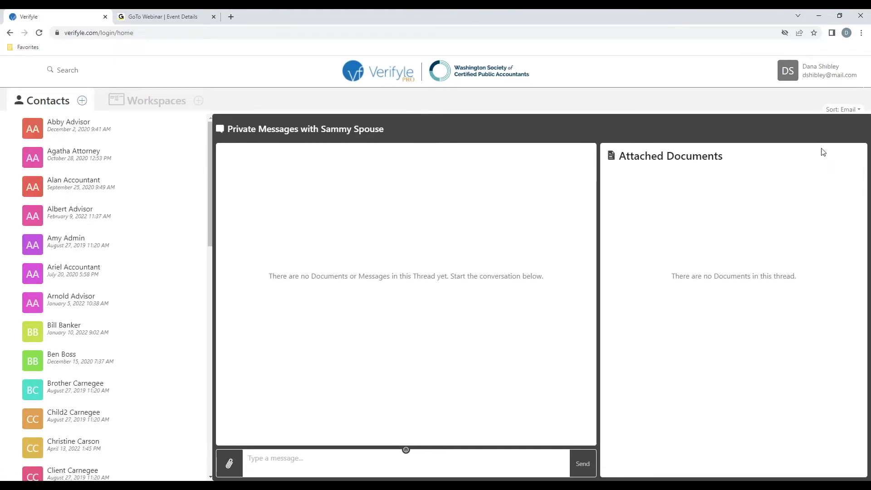
pyautogui.click(833, 114)
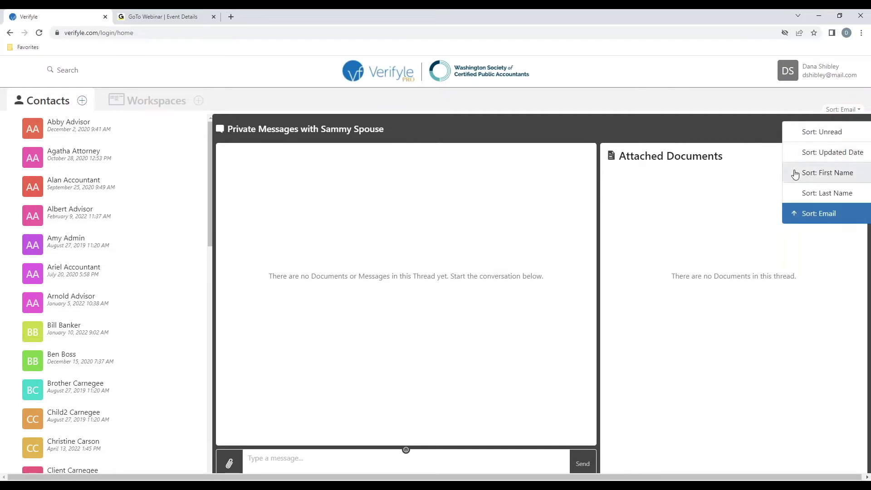
pyautogui.click(795, 174)
pyautogui.click(818, 111)
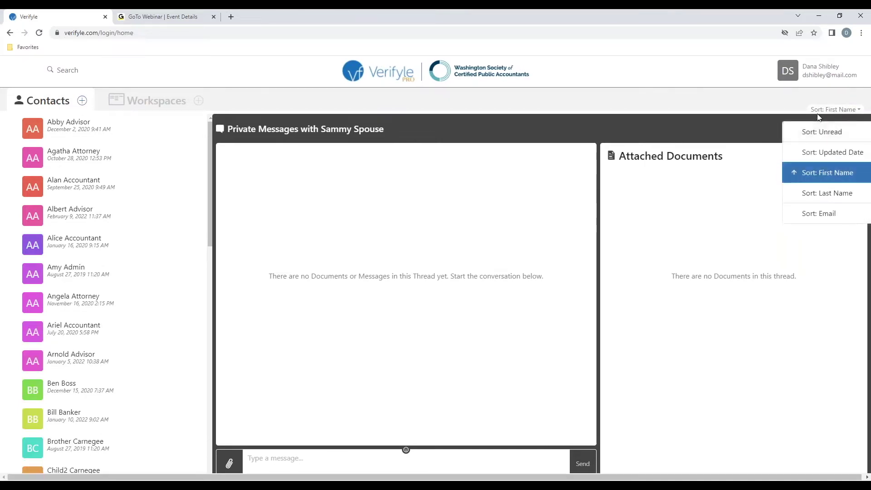
pyautogui.click(795, 152)
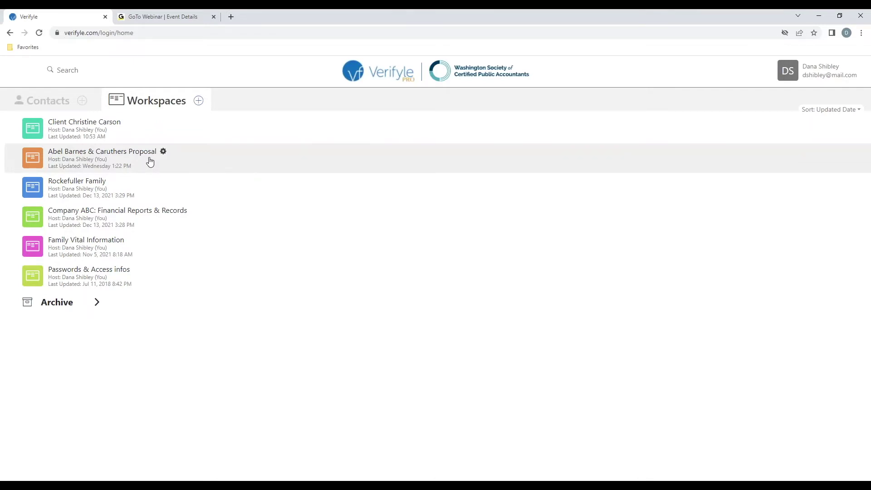
# Archive the proposal workspace, expand Archive, and show its un-archive and delete options.
pyautogui.click(163, 152)
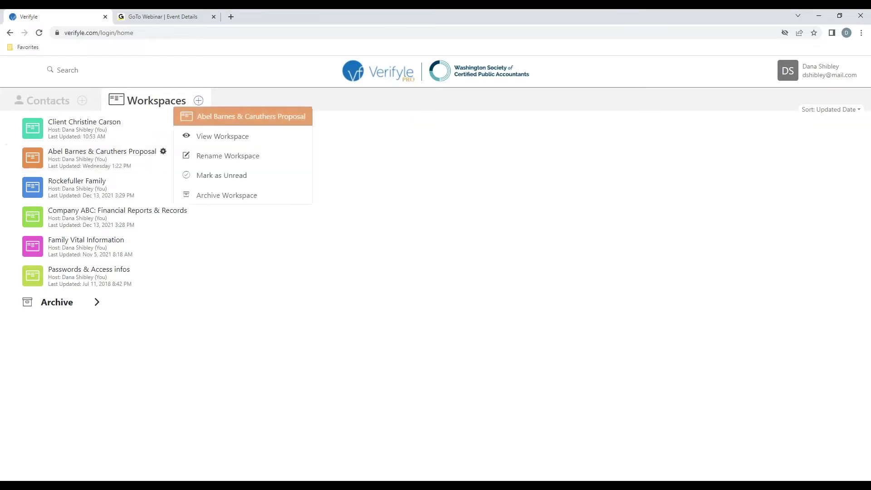
pyautogui.click(271, 194)
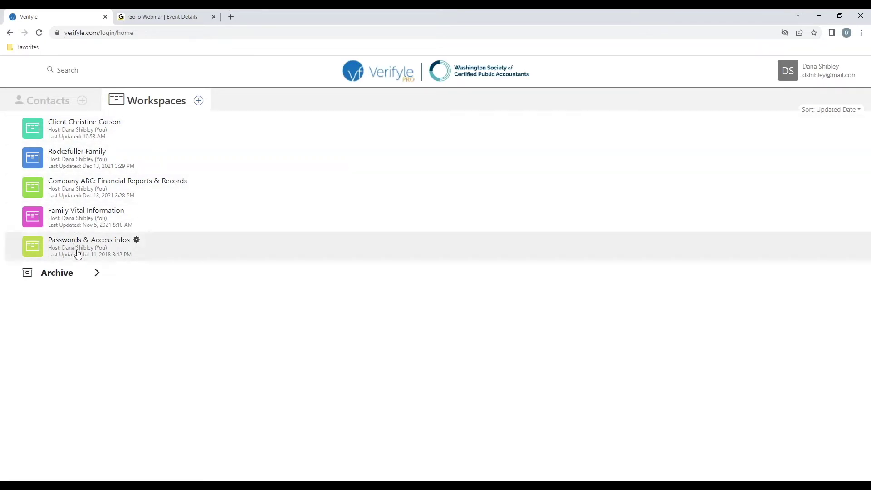
pyautogui.click(74, 273)
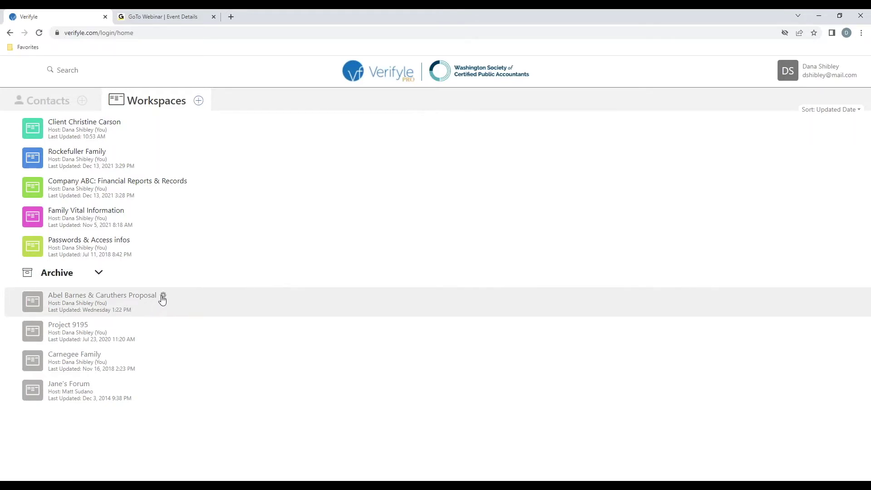
pyautogui.click(163, 296)
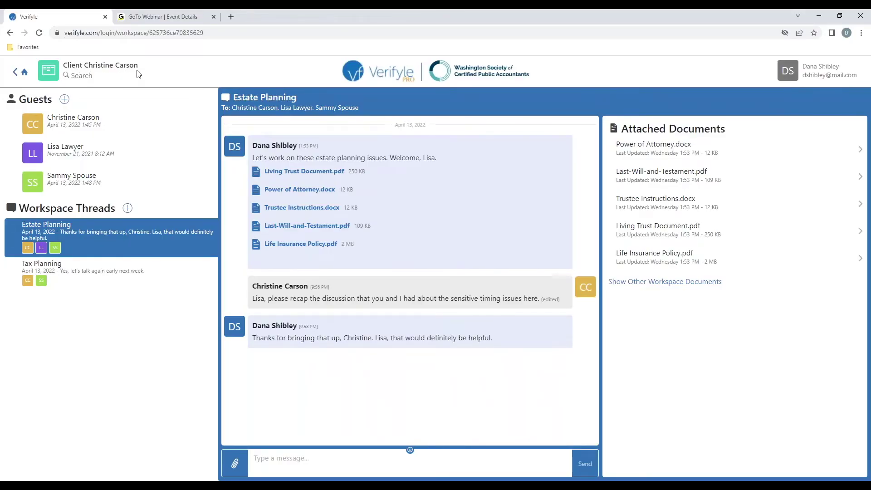
# Bring up the client workspace with its Estate Planning and Tax Planning threads.
pyautogui.moveTo(112, 229)
pyautogui.moveTo(100, 275)
# Create a new private thread named 'My reference materials' under Workspace Threads.
pyautogui.click(128, 208)
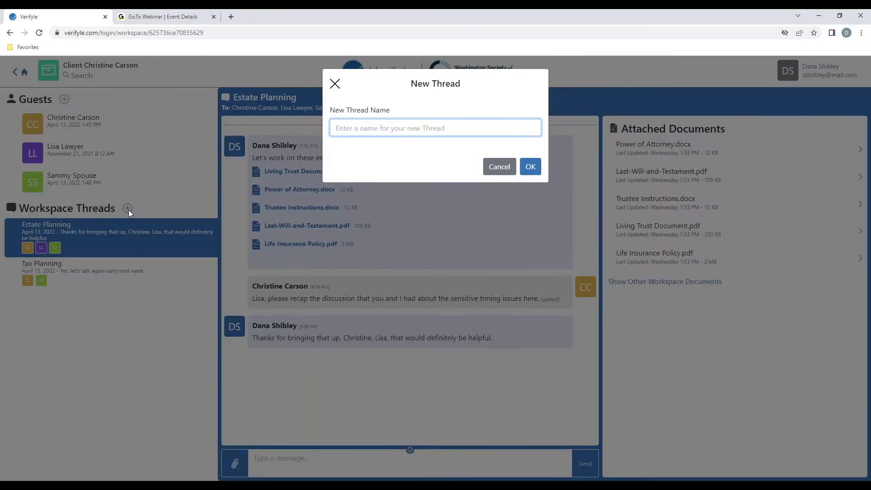
pyautogui.write('My reference materials')
pyautogui.click(531, 168)
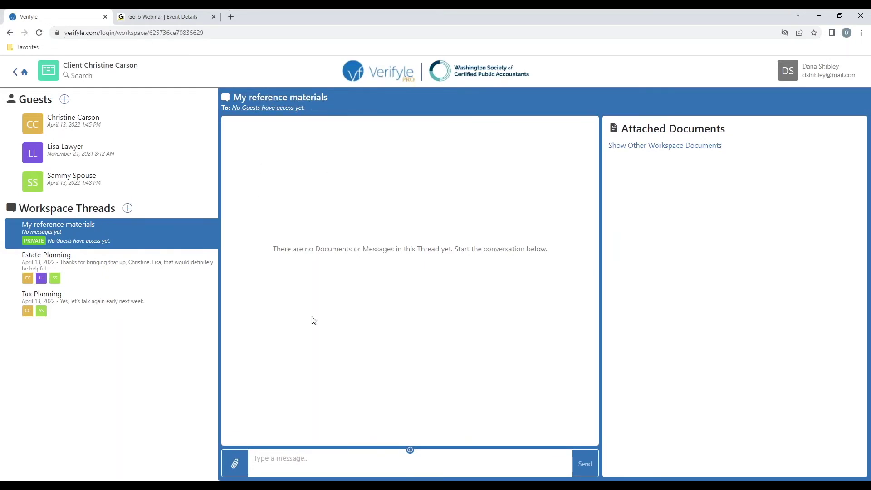
# Attach Asset list.xlsx, Bio research report.docx and Asset Allocation.xlsx from Sample docs and send them.
pyautogui.click(234, 462)
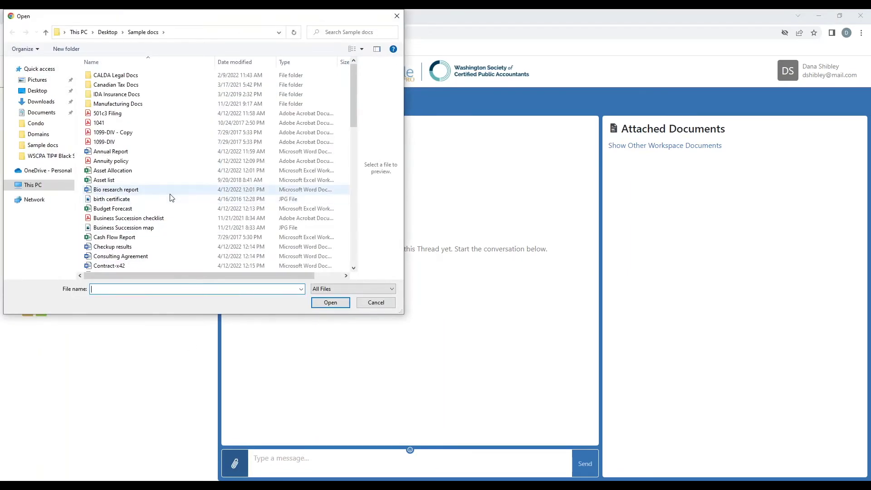
pyautogui.click(123, 173)
pyautogui.keyDown('shift'); pyautogui.click(133, 189); pyautogui.keyUp('shift')
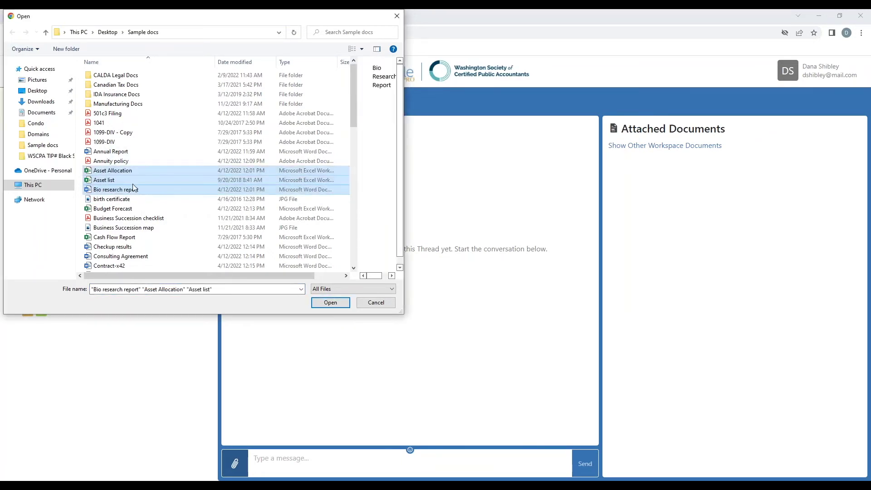
pyautogui.moveTo(140, 178); pyautogui.dragTo(415, 385)
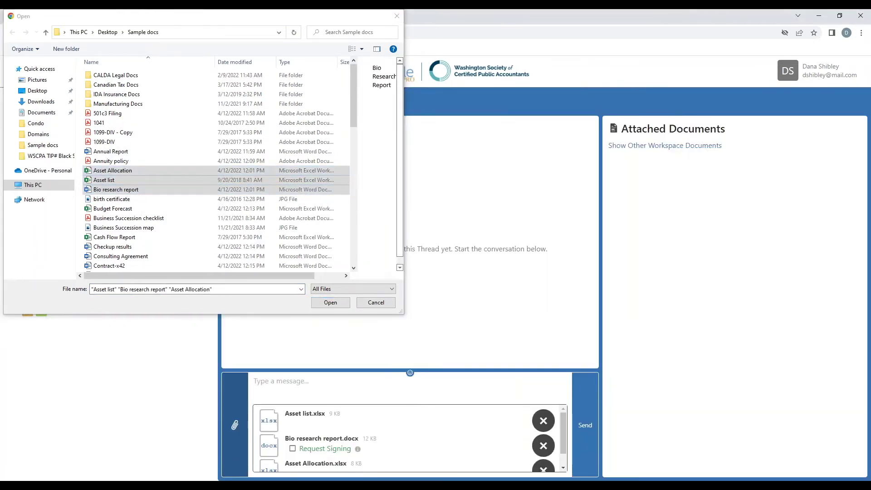
pyautogui.click(398, 16)
pyautogui.click(585, 425)
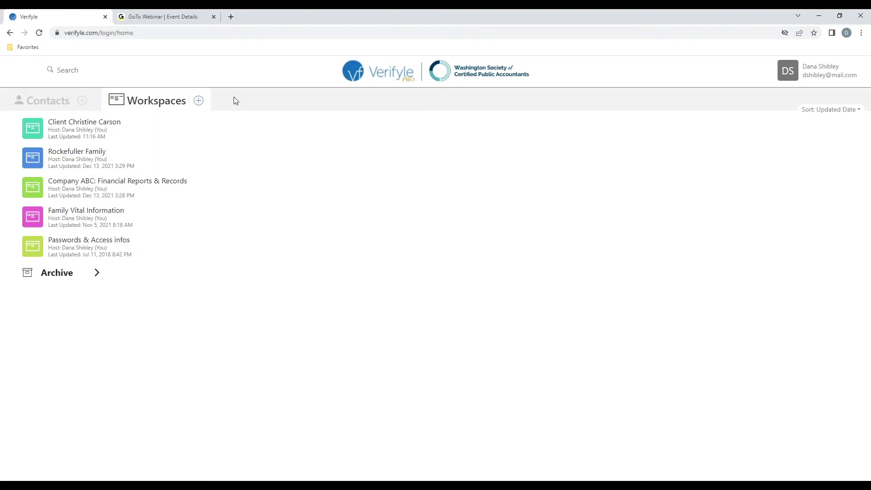
# Add a workspace named Strategic Plan from the + beside Workspaces, then open it.
pyautogui.click(199, 101)
pyautogui.write('S')
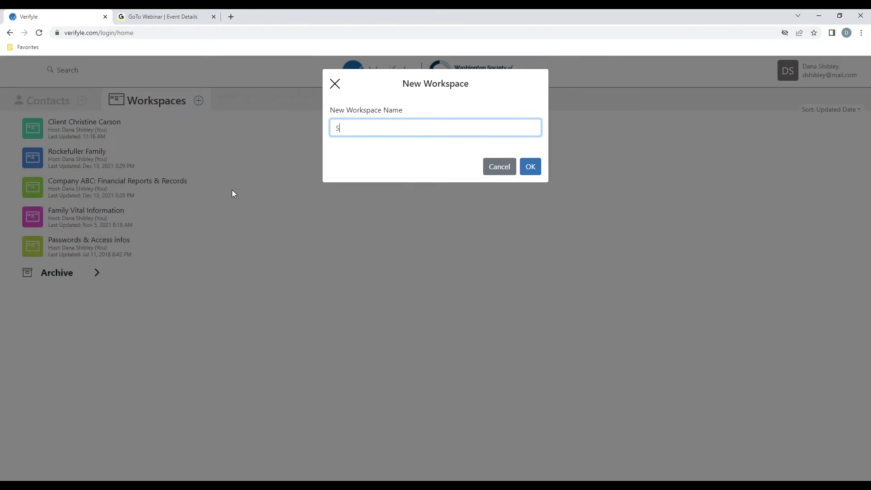
pyautogui.write('trategic Plan')
pyautogui.click(534, 168)
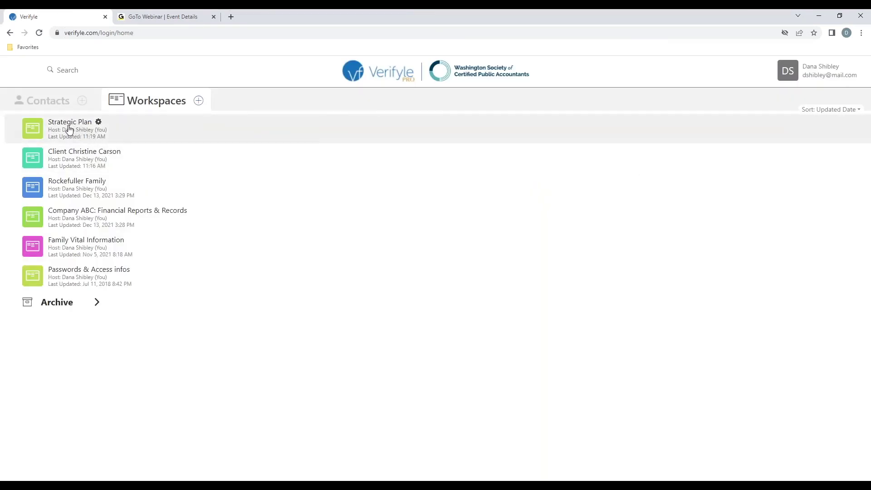
pyautogui.click(71, 122)
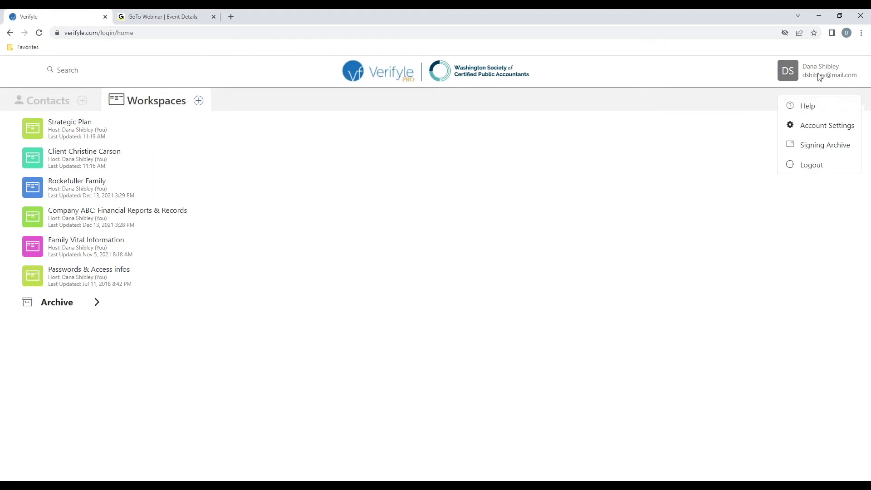
# In the Signing Archive, view the signing info for the latest Engagement letter.docx.
pyautogui.click(822, 146)
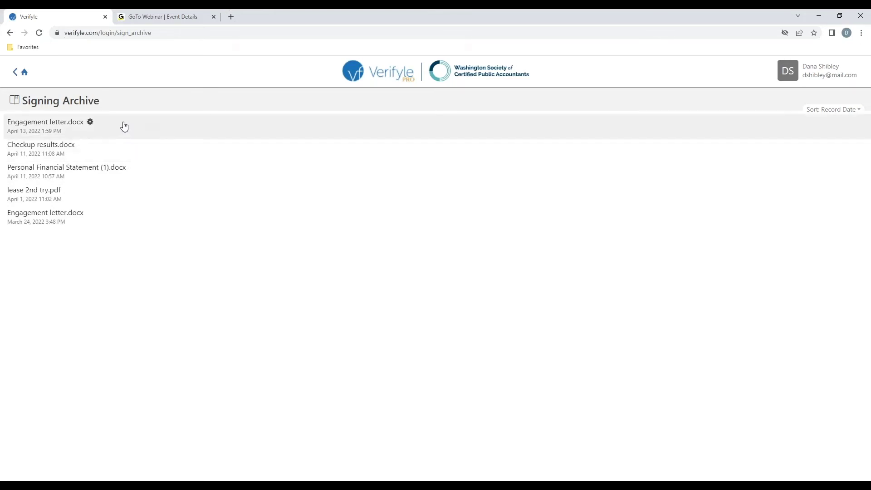
pyautogui.click(91, 123)
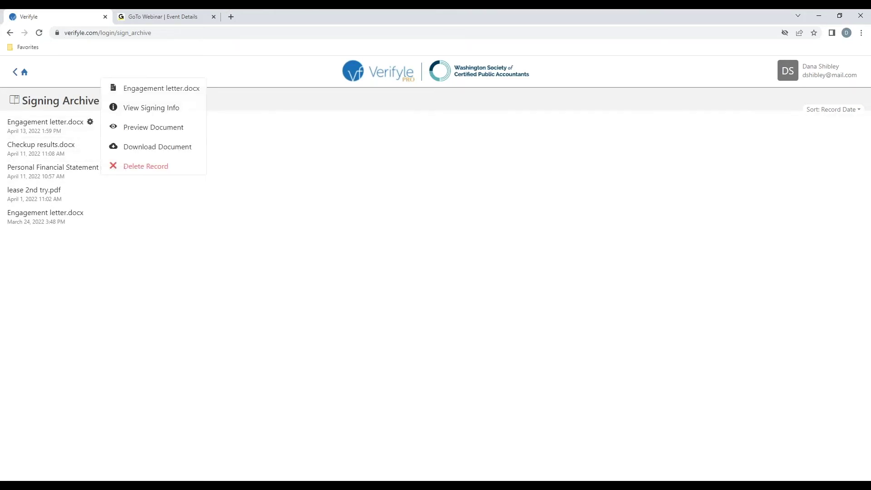
pyautogui.click(188, 107)
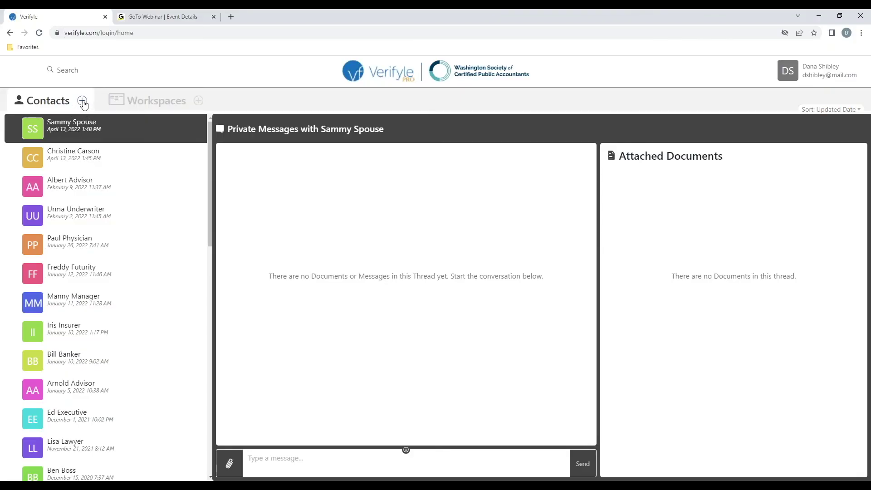
# Open the Add Contact dialog from the + beside the Contacts tab.
pyautogui.click(82, 101)
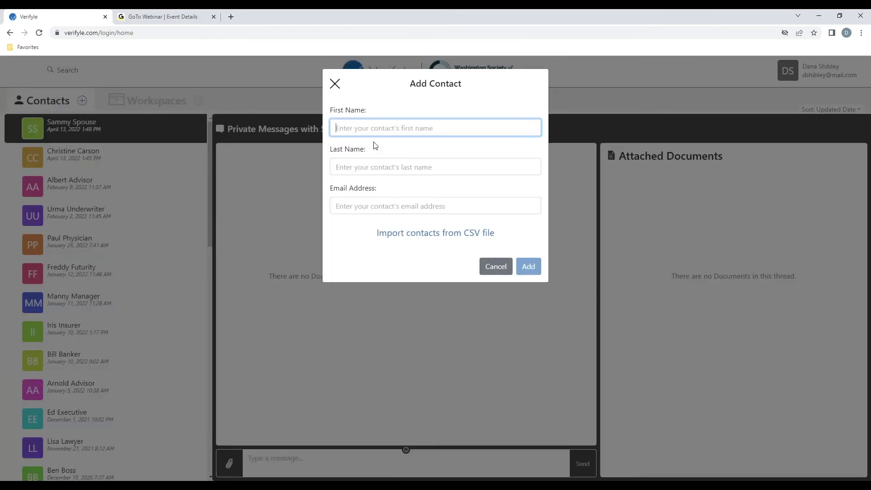